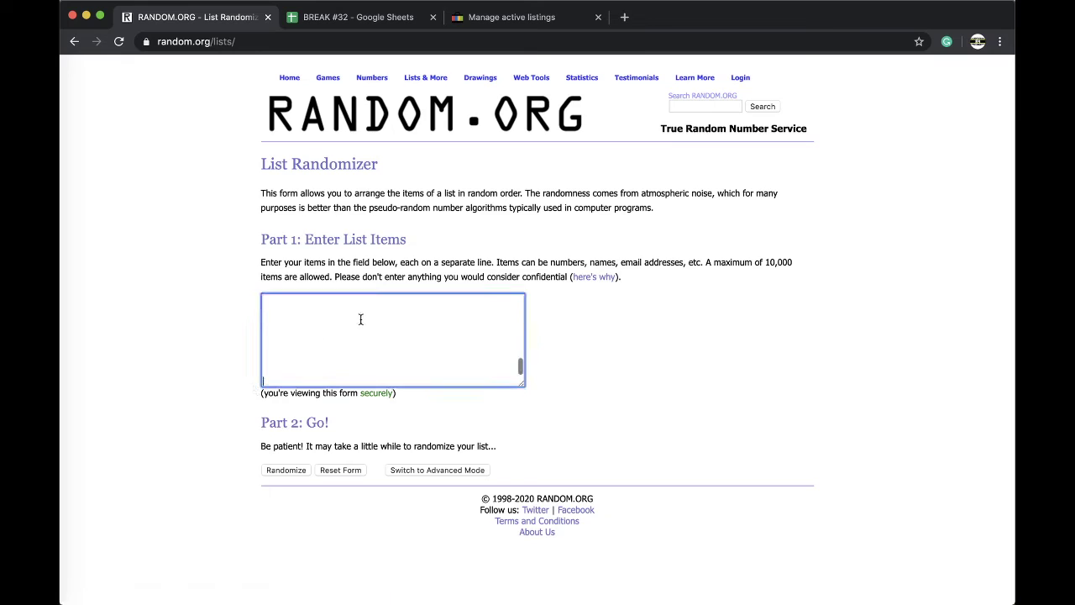
Randomize the entered list of numbers, then reshuffle it repeatedly to draw the first-ranked number.
left_click(285, 471)
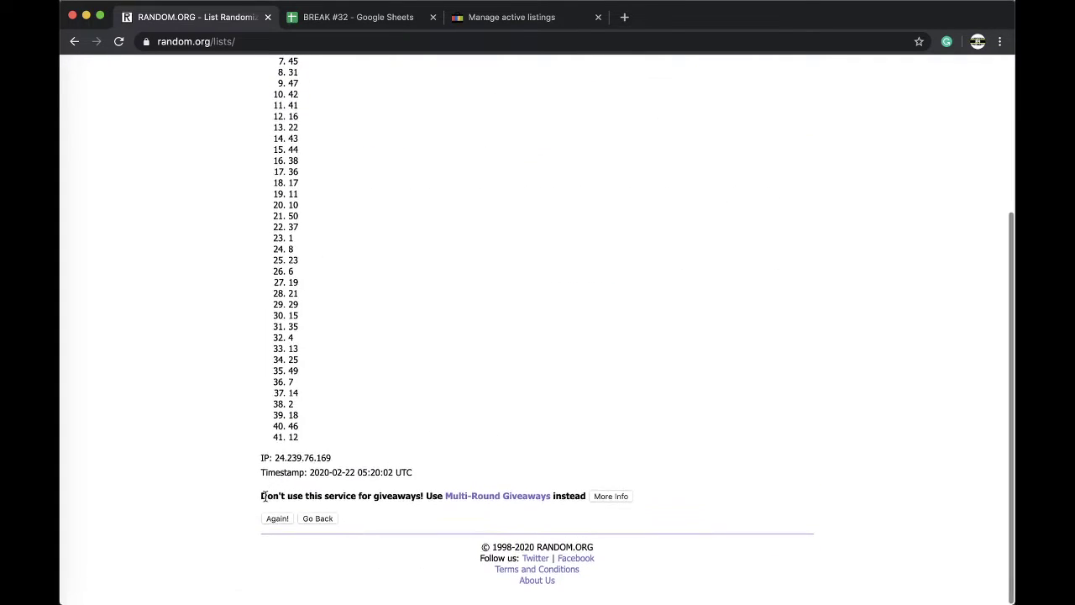
left_click(273, 516)
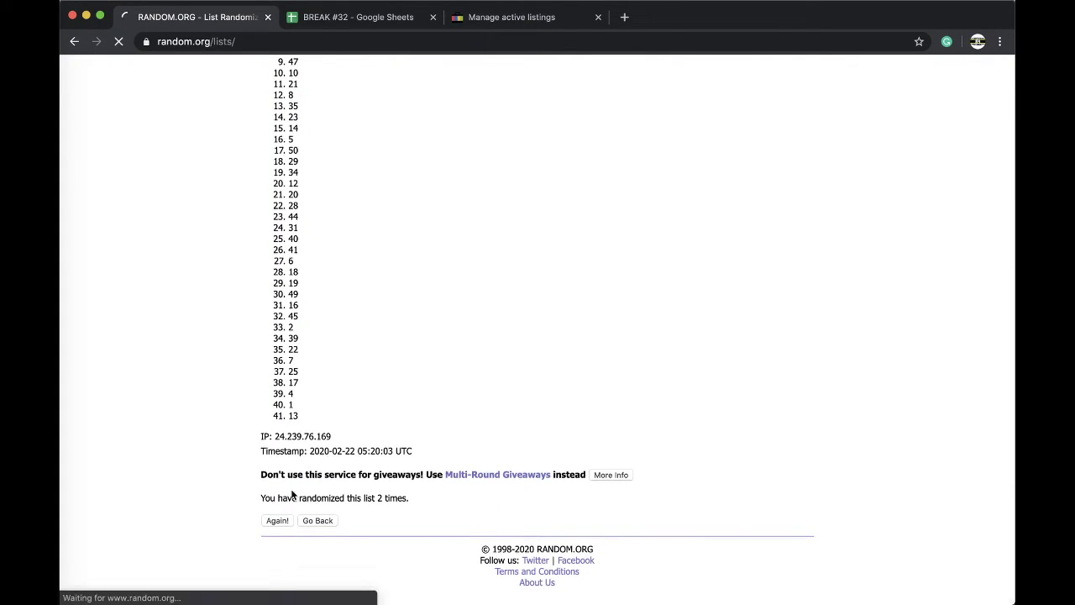
left_click(275, 520)
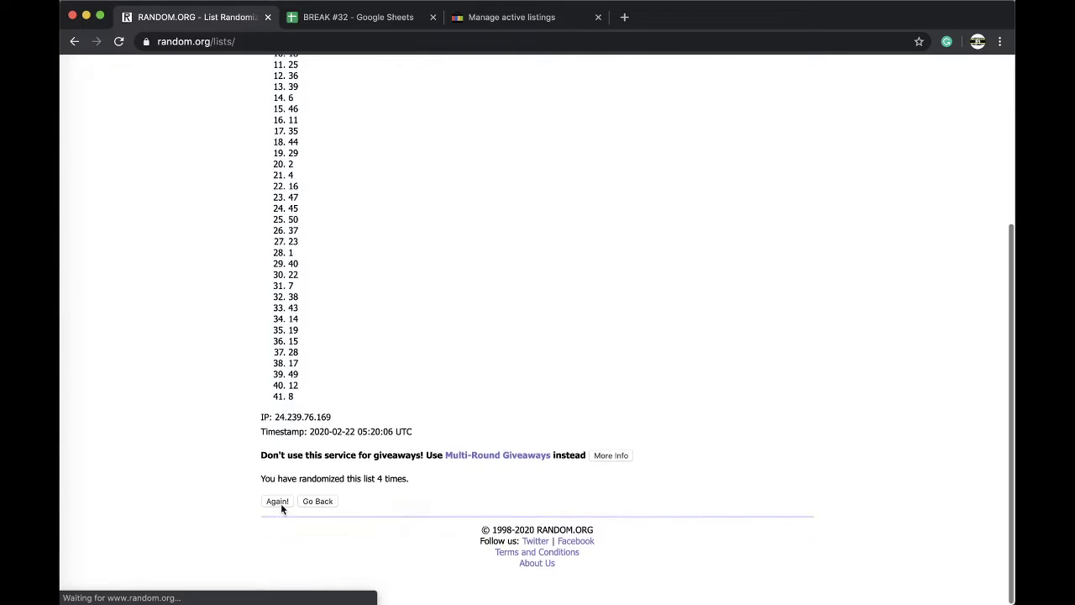
left_click(276, 519)
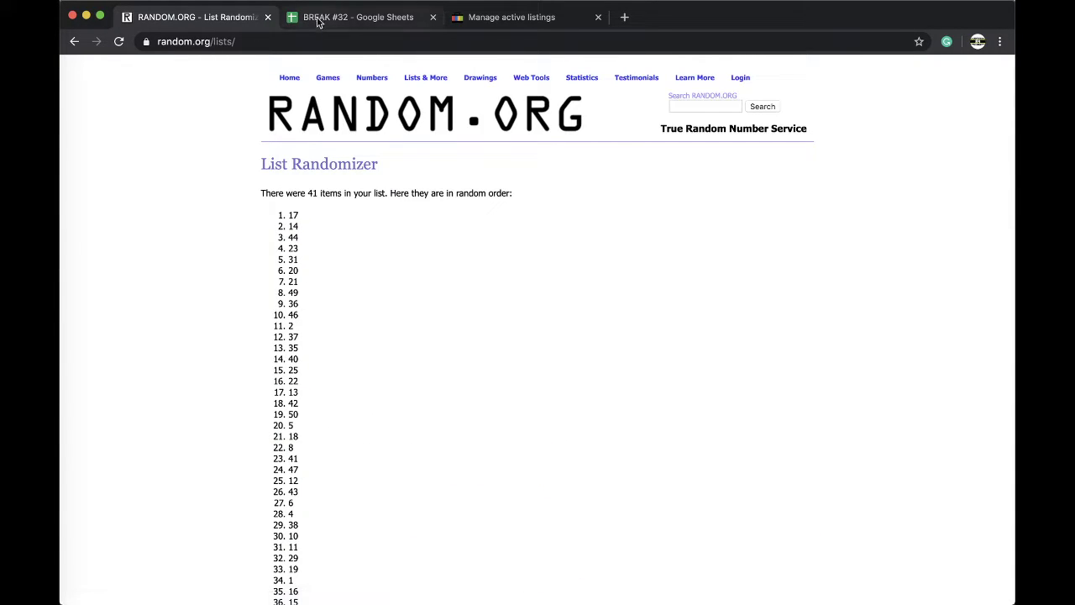
Switch to the BREAK #32 spreadsheet and highlight the cell containing 17 in column E with a yellow fill.
left_click(349, 19)
left_click(631, 404)
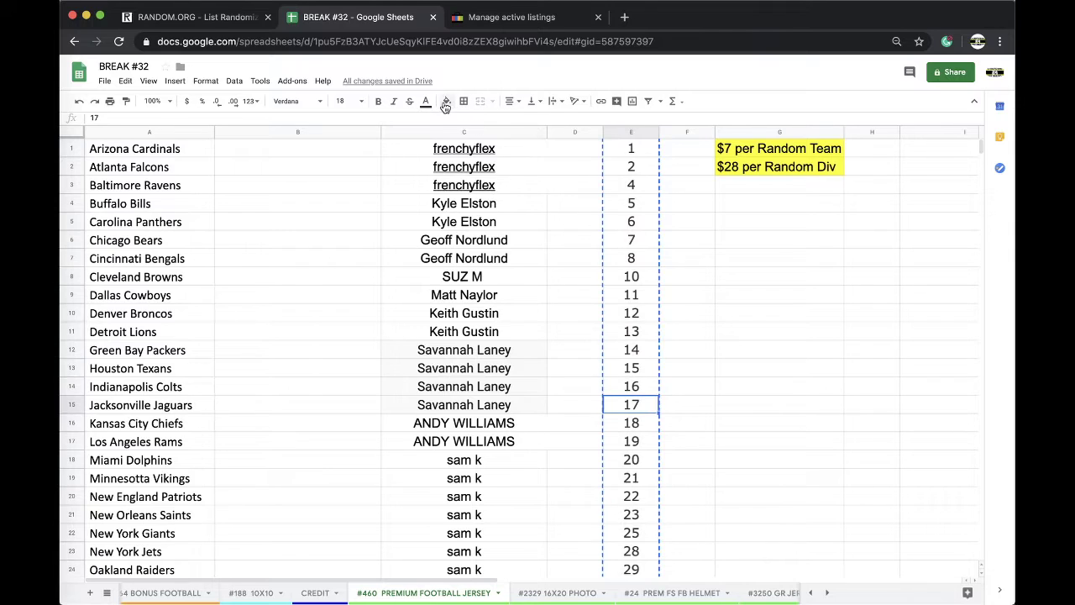
left_click(447, 100)
left_click(484, 153)
Duplicate the #460 PREMIUM FOOTBALL JERSEY sheet.
scroll(453, 589, "right", 10)
scroll(470, 592, "right", 10)
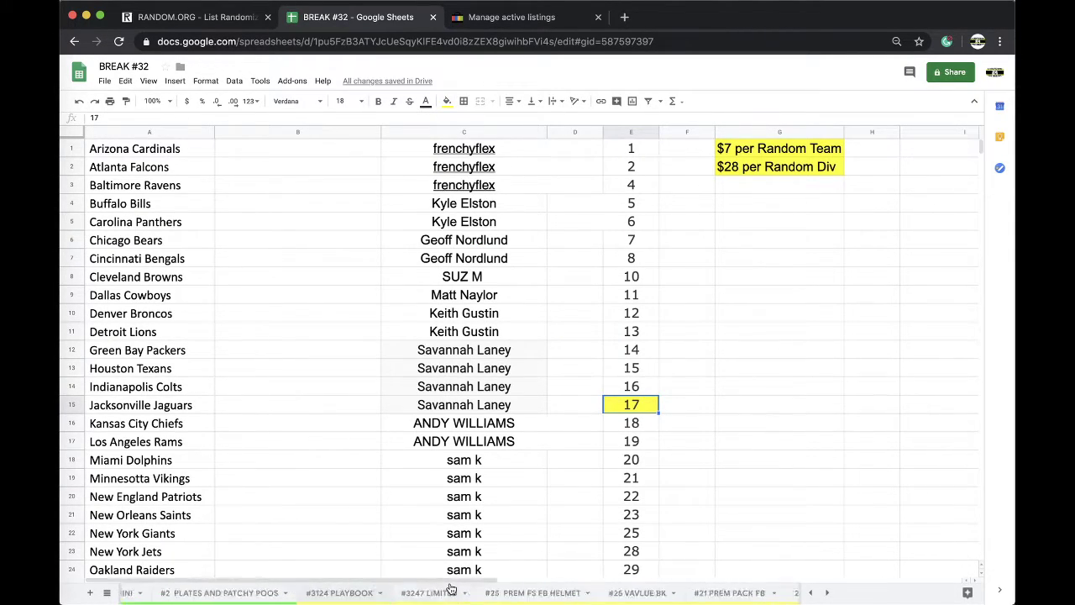
scroll(537, 595, "left", 3)
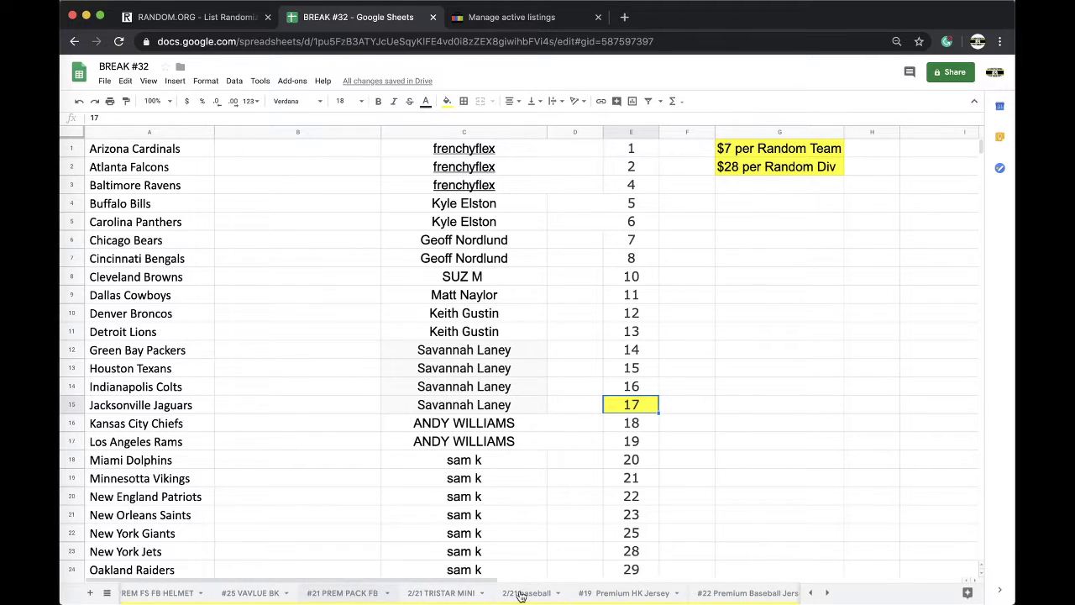
scroll(588, 596, "left", 8)
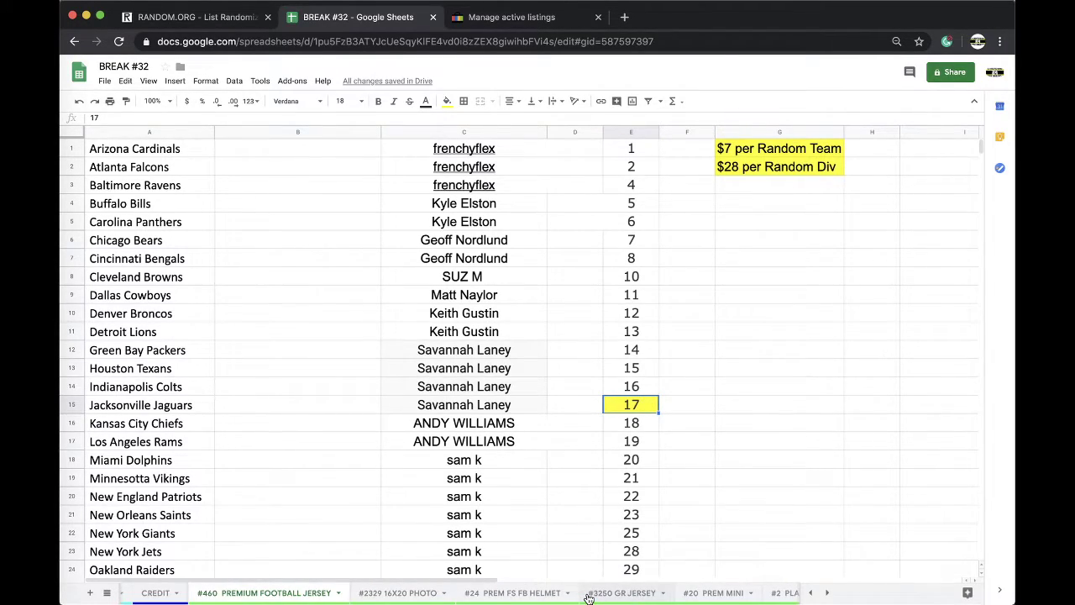
left_click(273, 592)
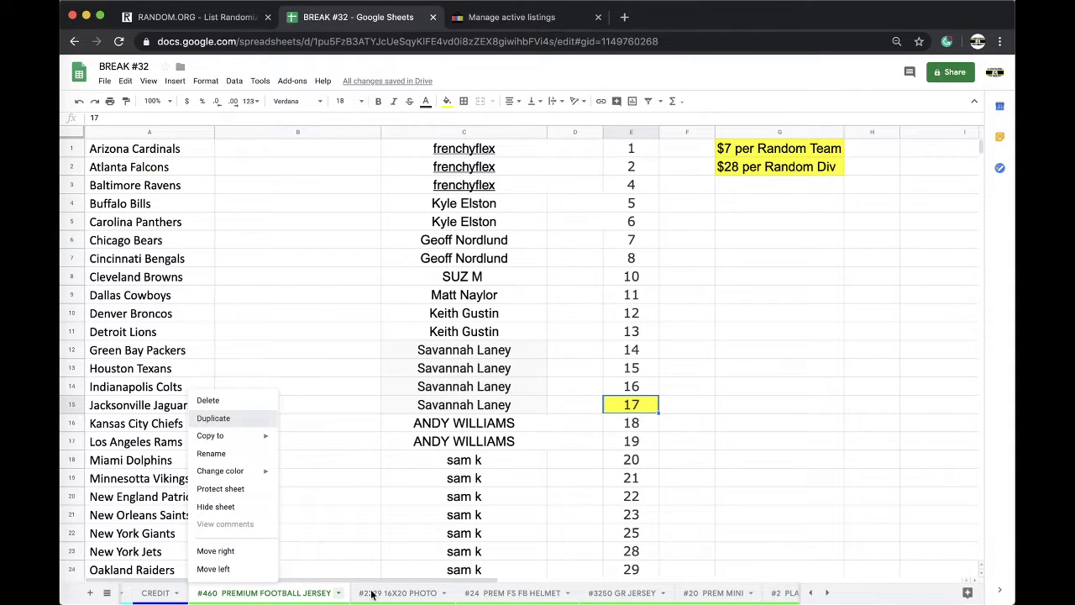
Place the duplicated sheet between #3247 LIMITED and #25 PREM FS FB HELMET and rename it #461 PREMIUM FOOTBALL JERSEY.
mouse_move(621, 601)
left_mouse_down()
mouse_move(1007, 593)
mouse_move(353, 593)
mouse_move(995, 593)
mouse_move(623, 594)
left_mouse_up()
double_click(623, 595)
left_click_drag(532, 594, 422, 574)
type("#461 PREMIUM FOOTBALL JERSEY")
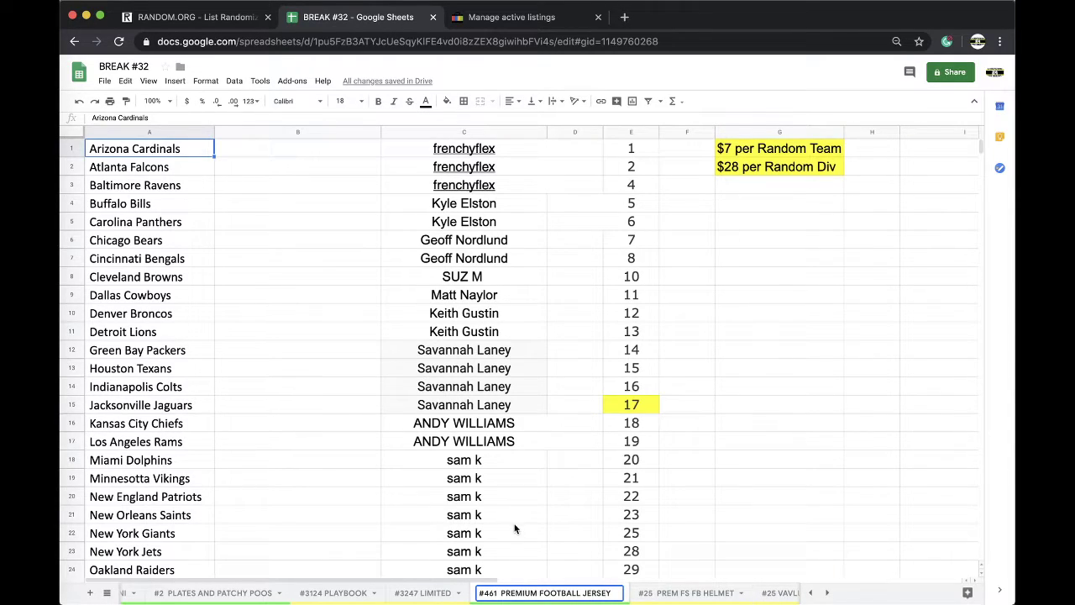
left_click(515, 517)
right_click(516, 593)
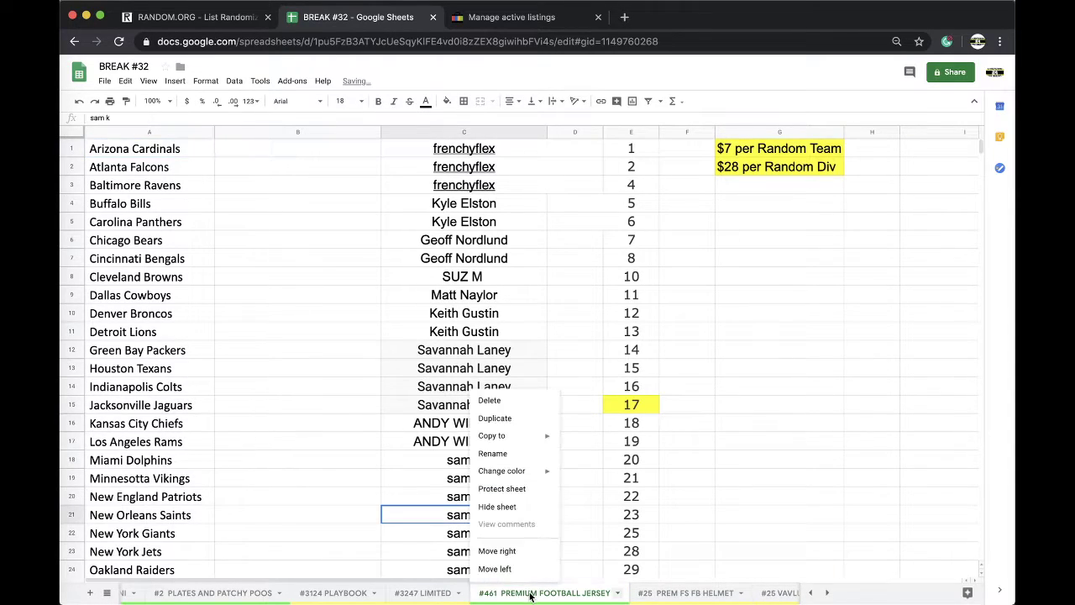
mouse_move(504, 470)
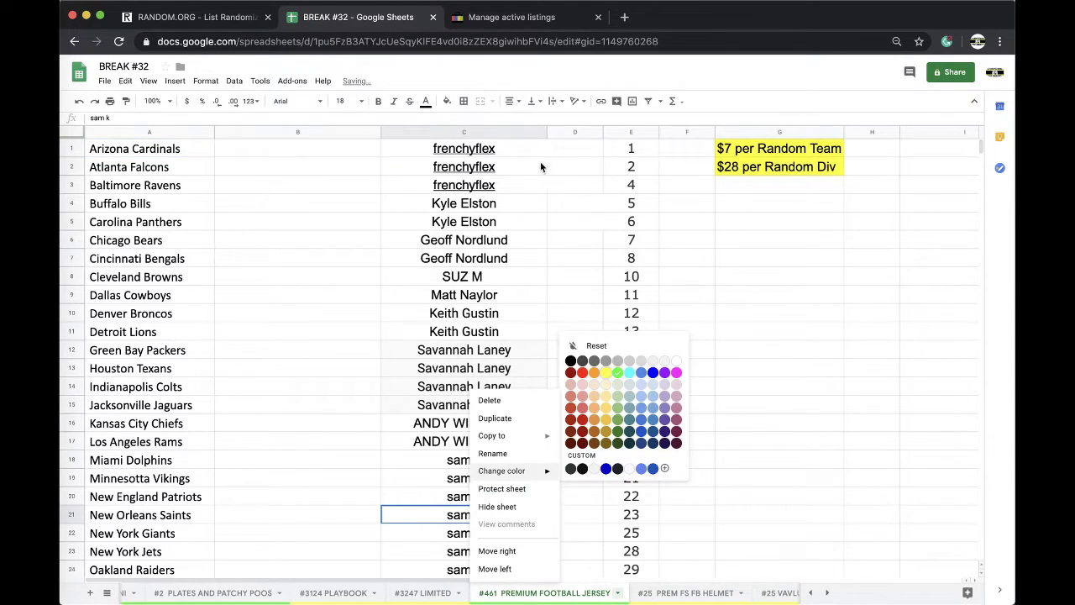
key("Escape")
Move the column E numbers from 18 onward up one row so that they overwrite the highlighted 17.
left_click_drag(635, 426, 636, 512)
key("ctrl+c")
key("Delete")
scroll(634, 336, "up", 3)
left_click(624, 278)
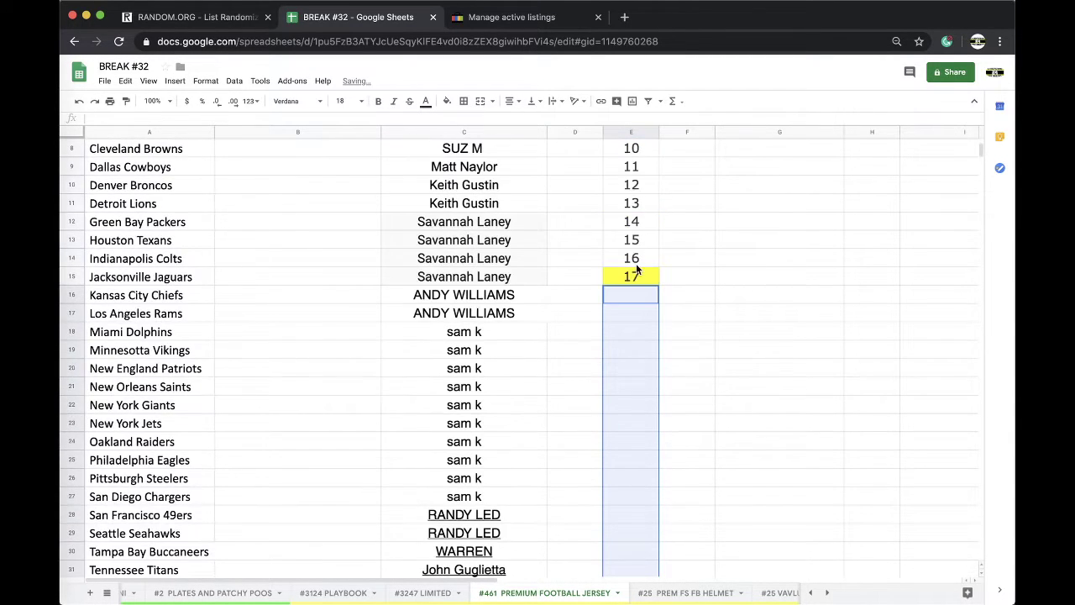
key("ctrl+v")
Clear all participant names from column C and return to the #460 PREMIUM FOOTBALL JERSEY sheet.
left_click(471, 132)
key("Delete")
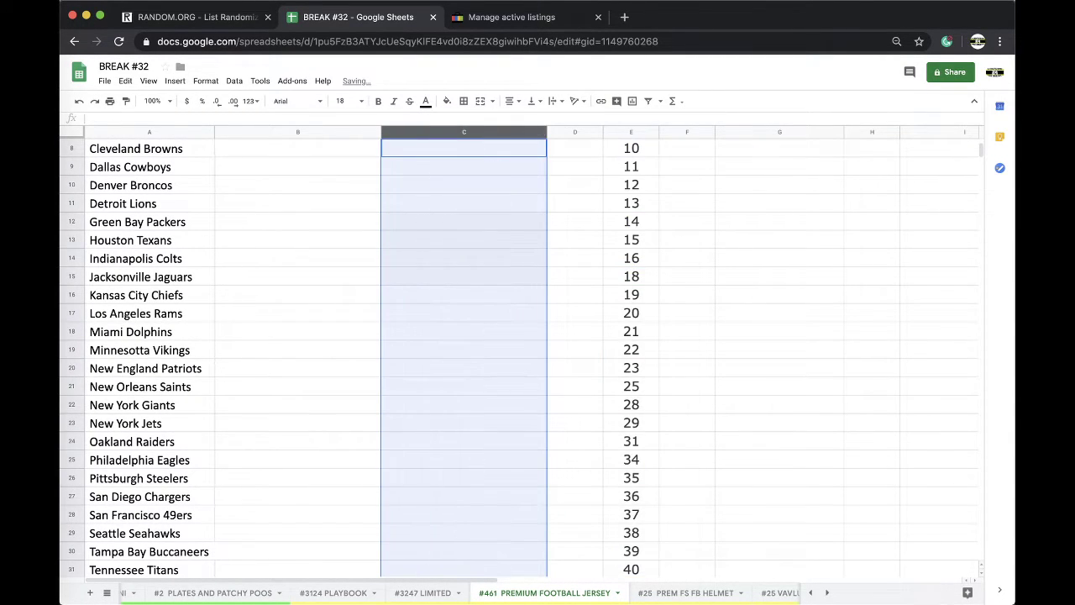
left_click_drag(538, 592, 484, 602)
left_click(484, 601)
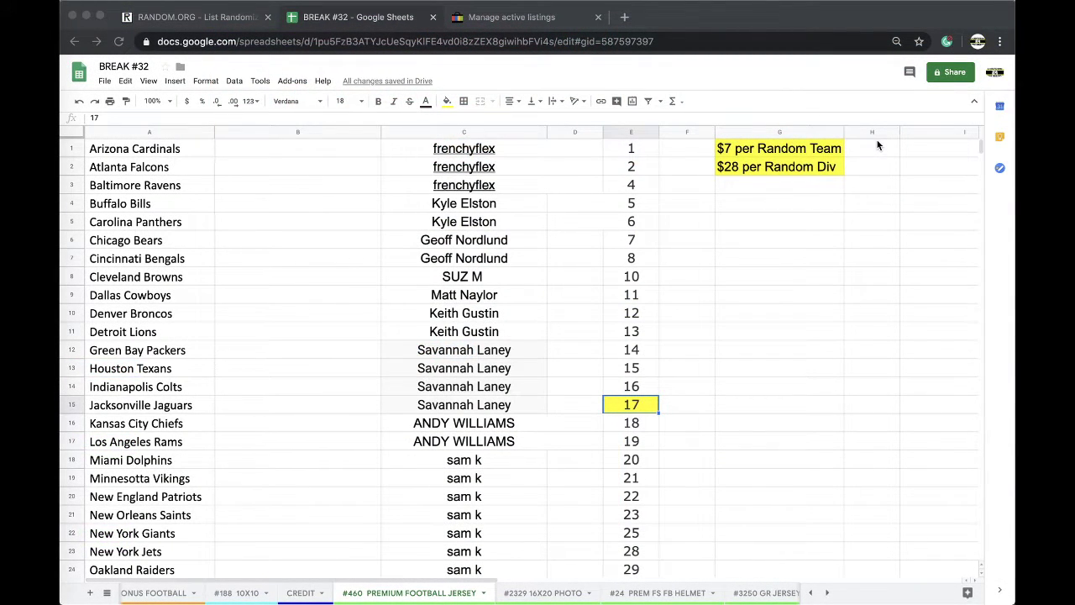
Review the participant names in column C of the #460 sheet and copy the whole column.
scroll(484, 285, "down", 3)
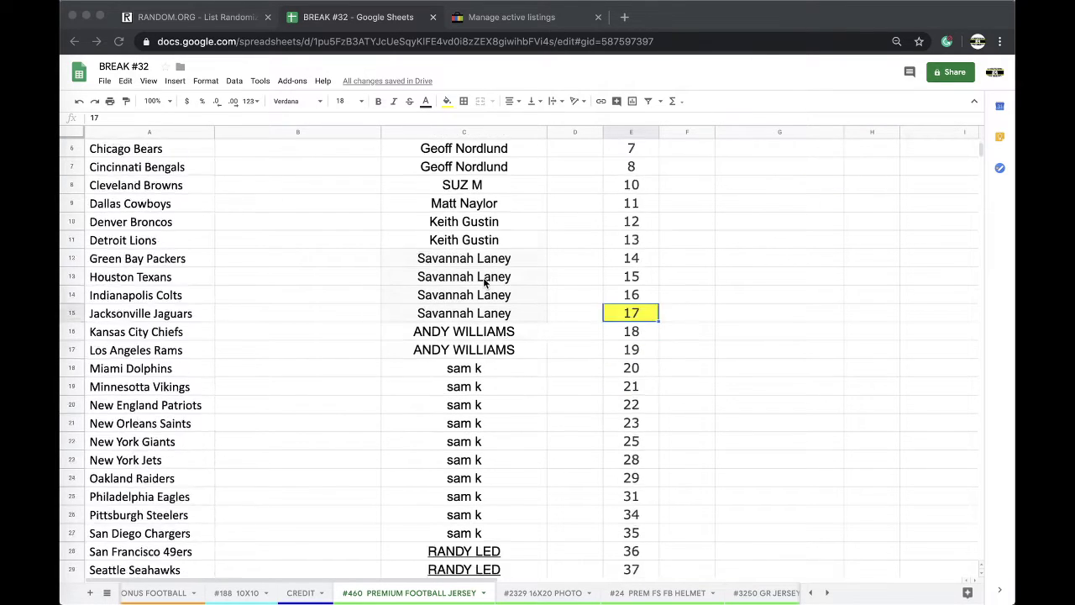
scroll(483, 260, "down", 2)
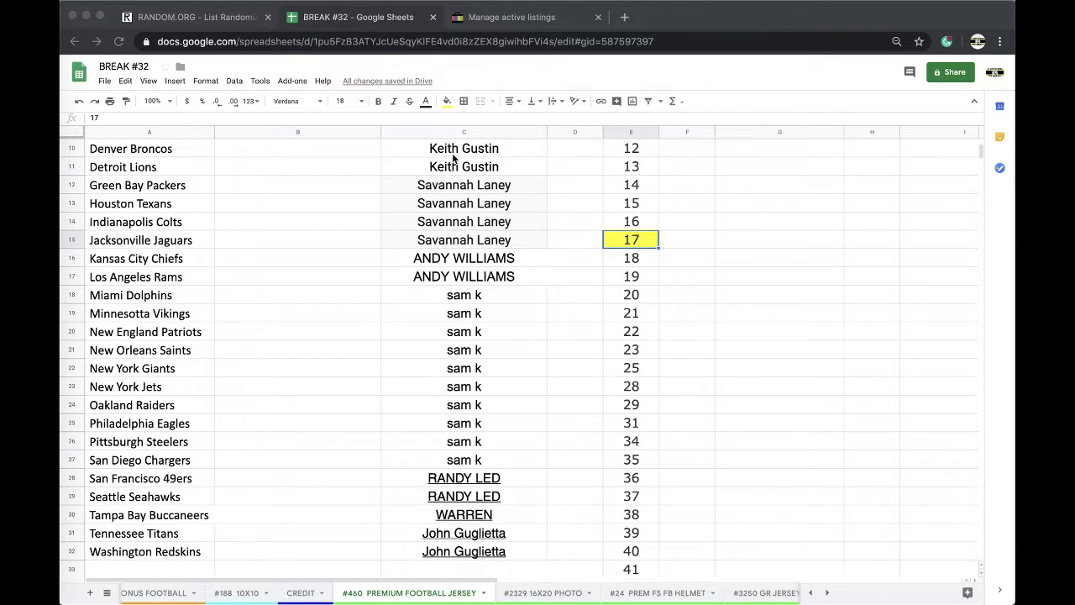
left_click(424, 132)
scroll(424, 252, "up", 5)
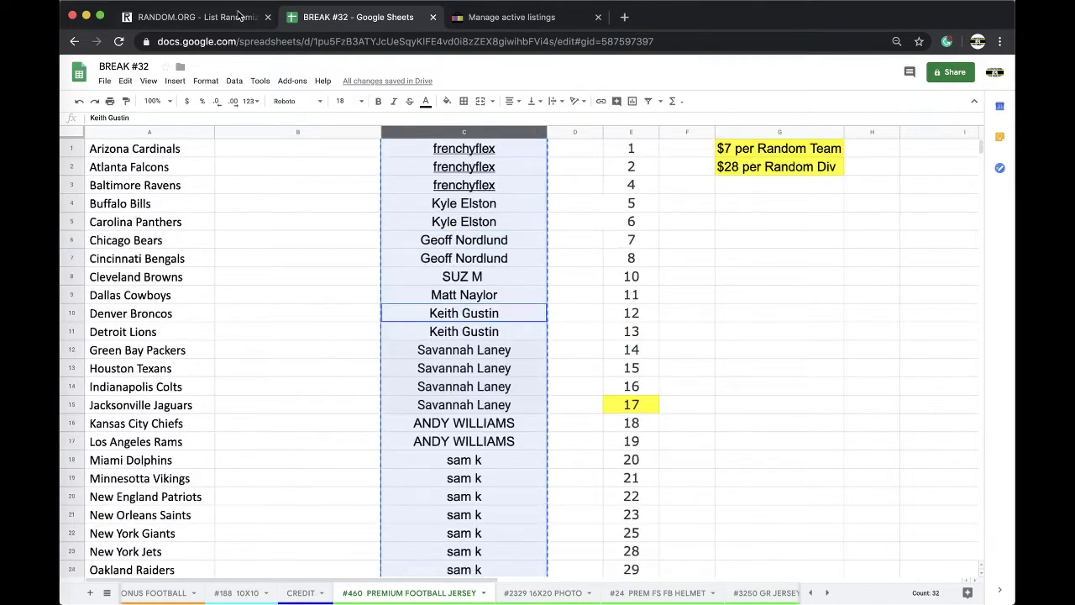
Switch to RANDOM.ORG, reload an empty List Randomizer form, and randomize the copied participant names.
left_click(220, 17)
left_click(356, 43)
key("Return")
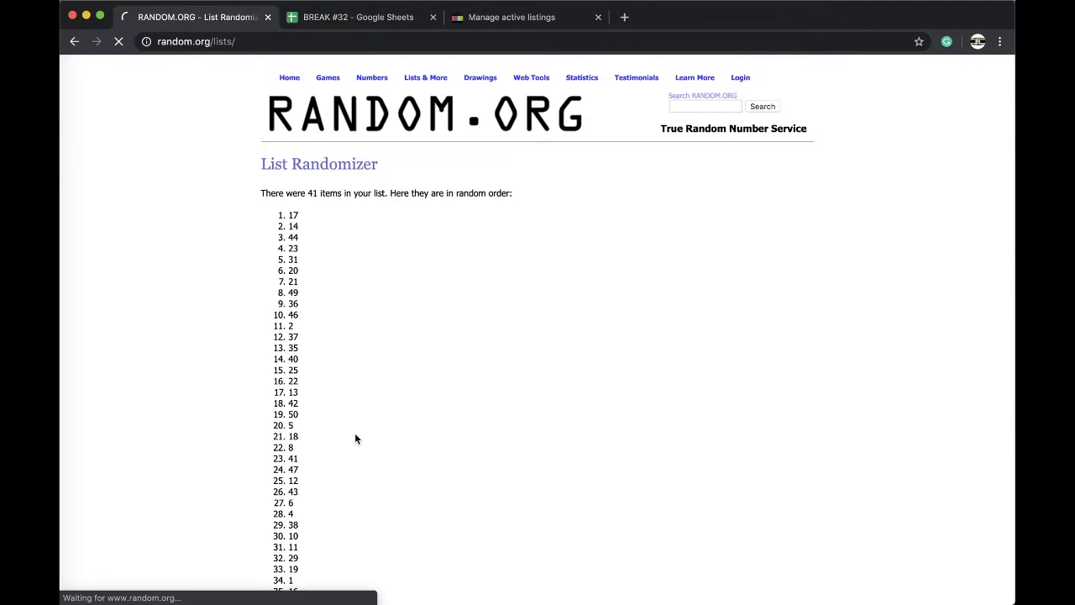
left_click(284, 470)
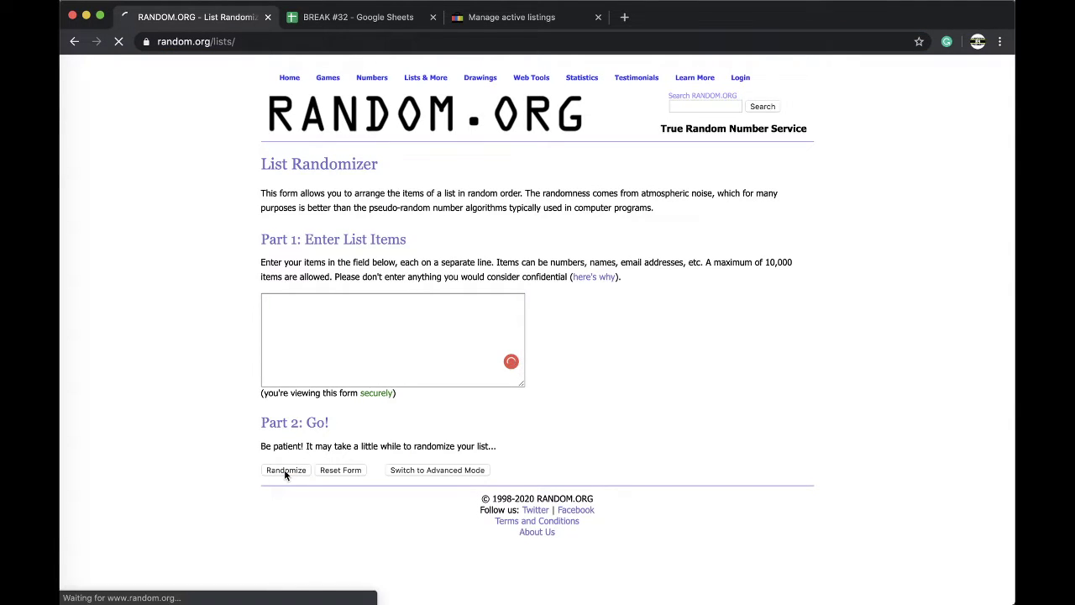
Reshuffle the participant names until the list has been randomized five times.
scroll(286, 475, "down", 3)
left_click(270, 521)
left_click(269, 522)
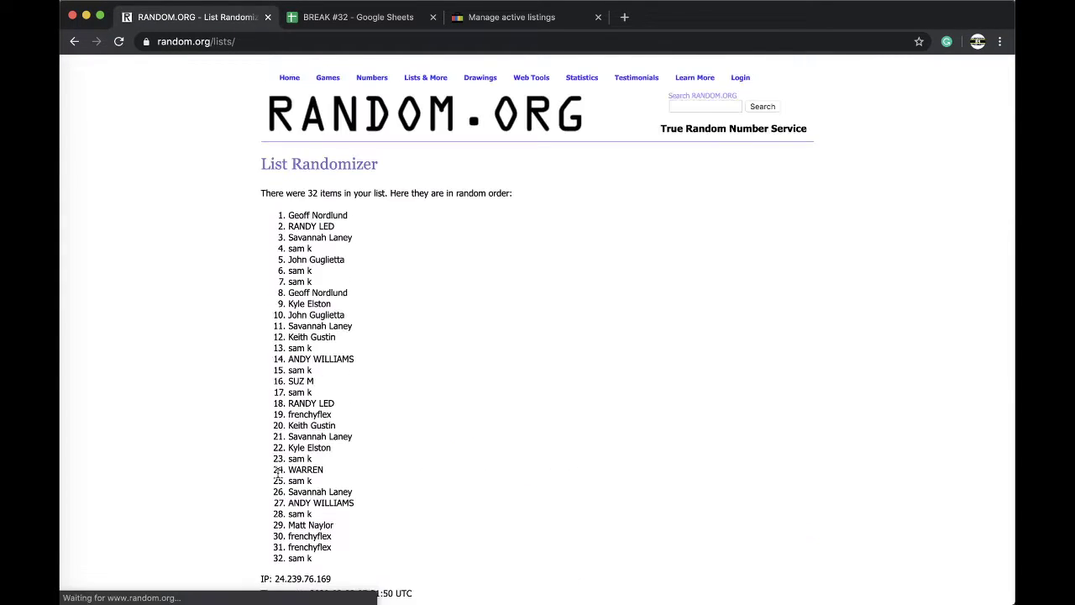
scroll(278, 477, "down", 3)
left_click(278, 519)
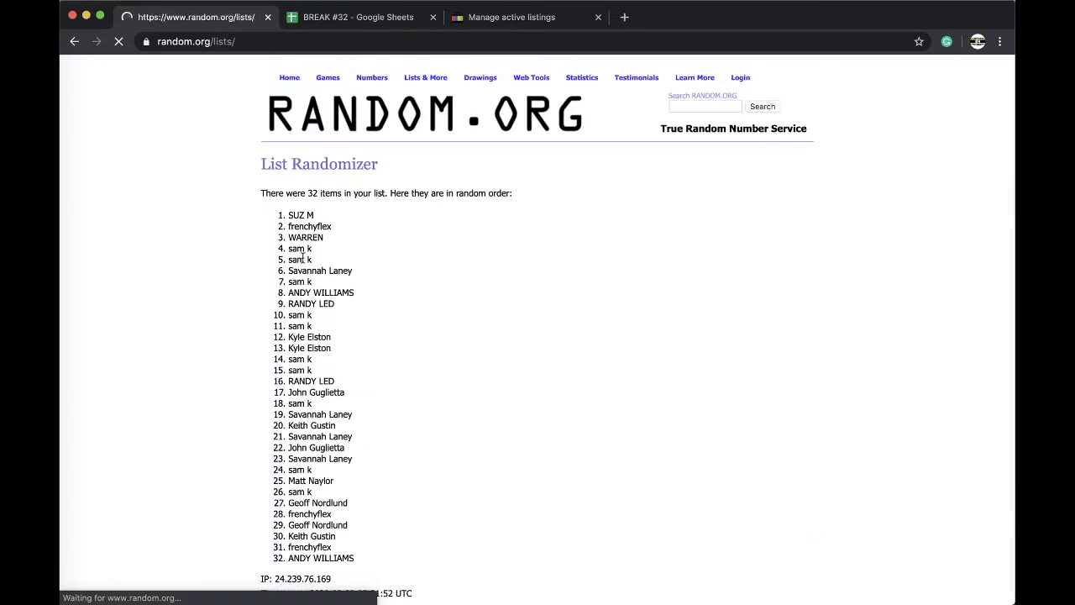
Copy the randomized names into column B of the #460 sheet, starting at row 1, and set their font size to 18.
left_click_drag(288, 215, 374, 410)
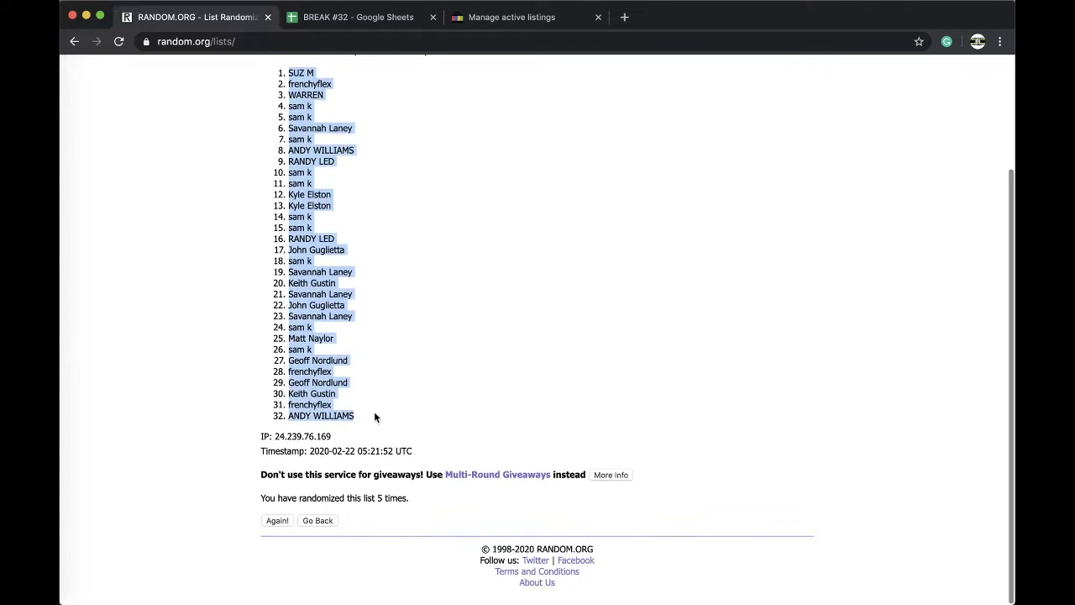
left_click(309, 17)
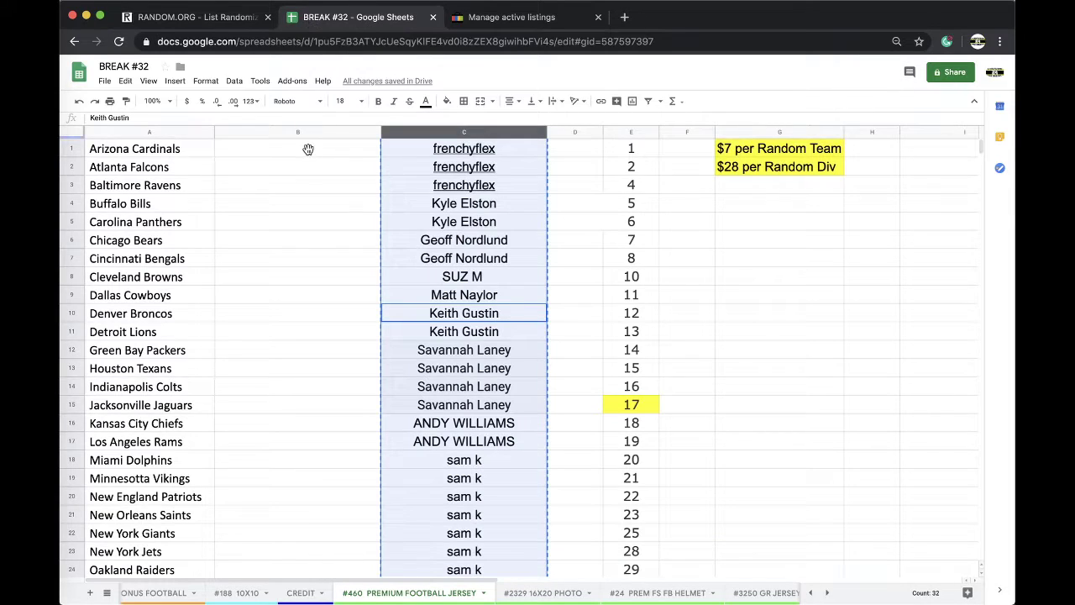
key("super+v")
left_click(345, 101)
left_click(345, 261)
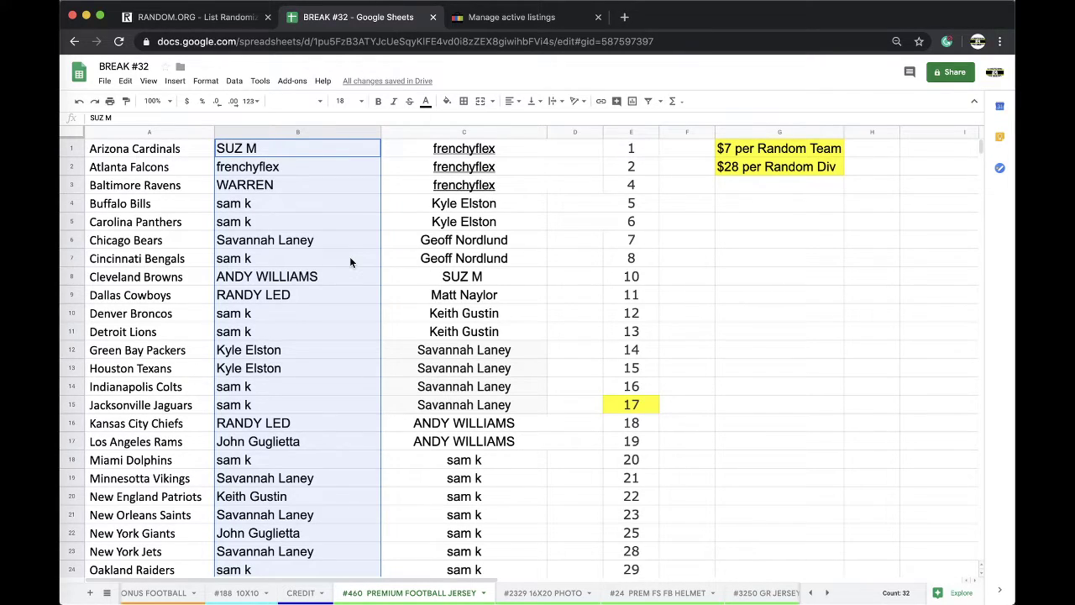
Sort the sheet by the participant names in column B, A → Z.
left_click(235, 81)
left_click(237, 101)
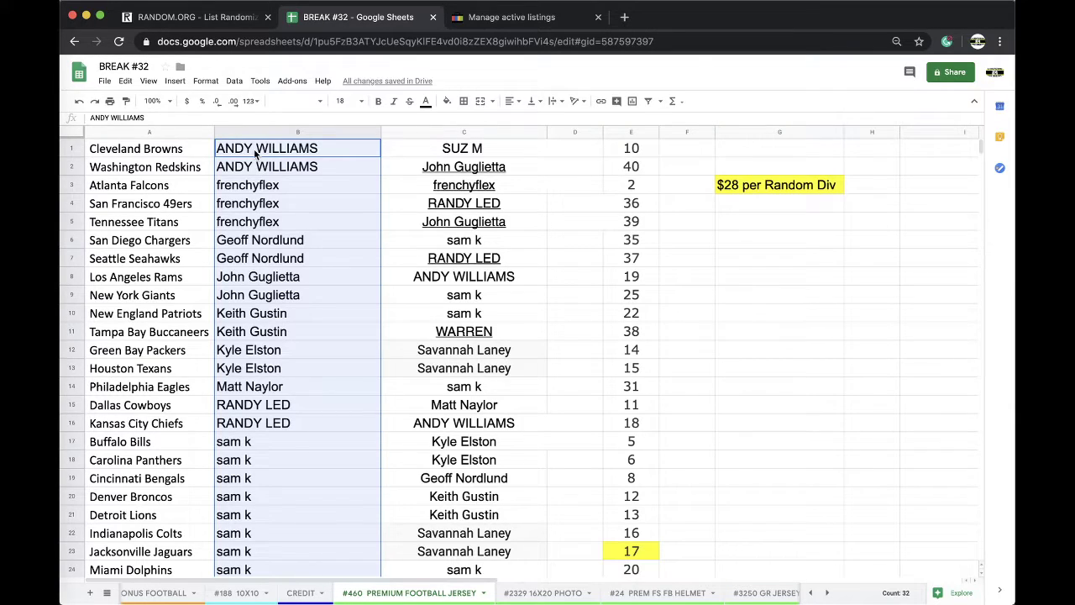
Review which team in column A is assigned to each participant in column B, down to row 32.
left_click(267, 222)
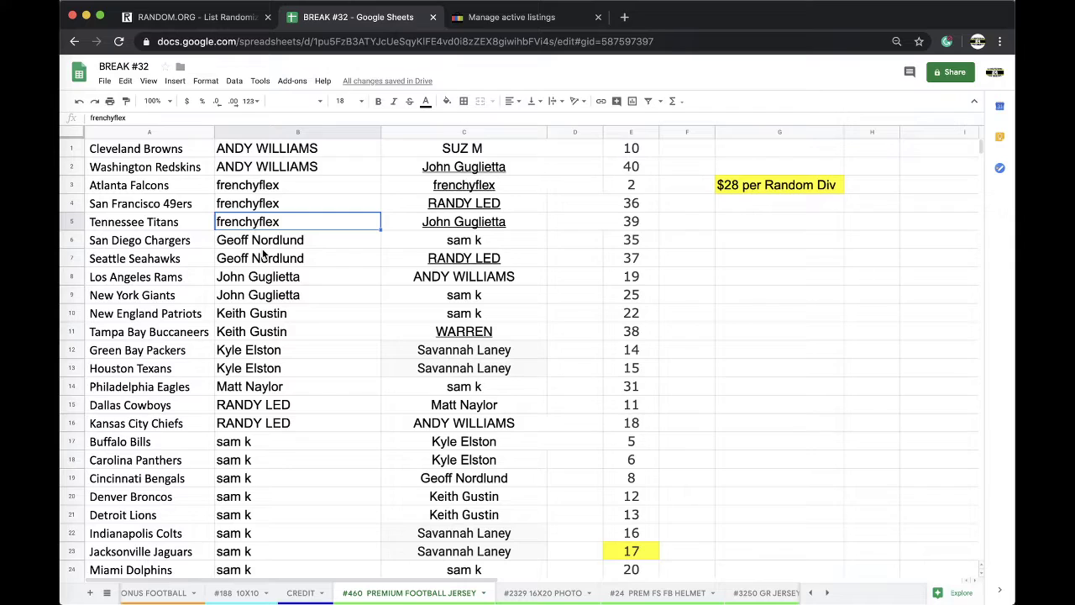
left_click(260, 279)
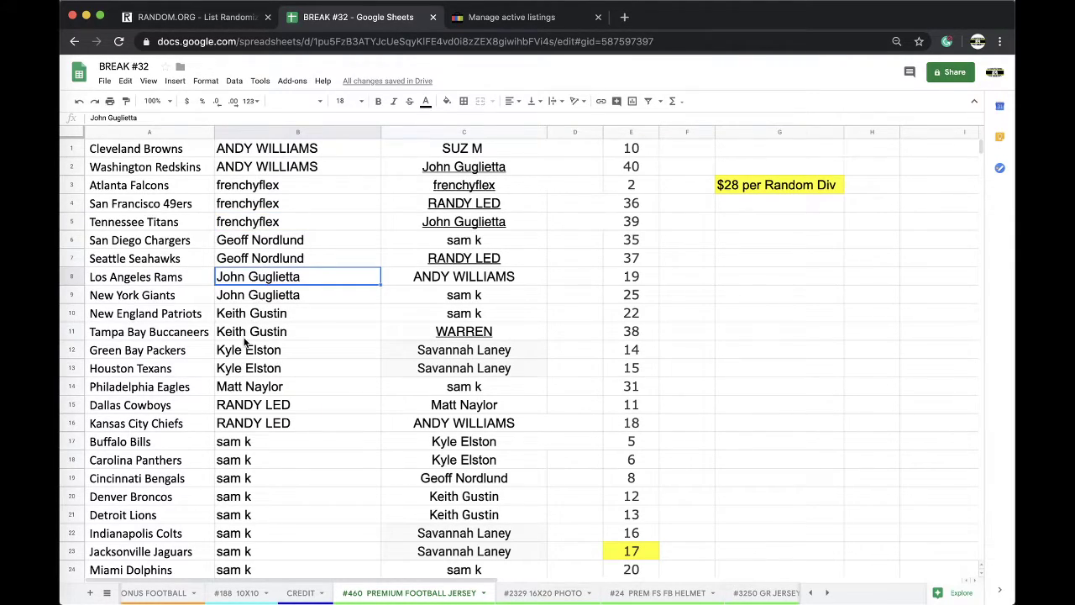
scroll(254, 334, "down", 1)
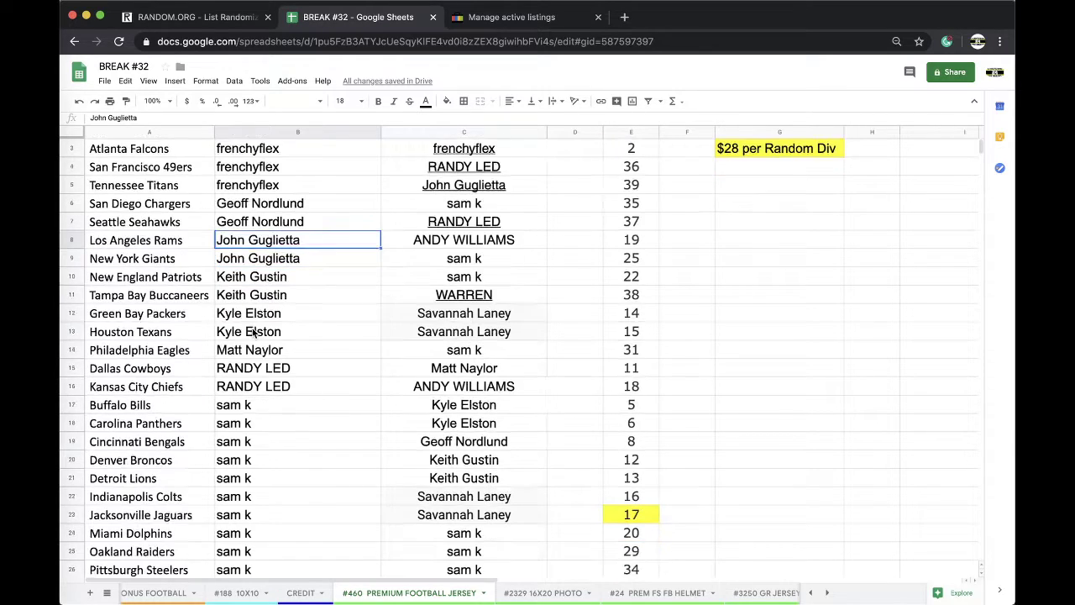
scroll(253, 334, "down", 2)
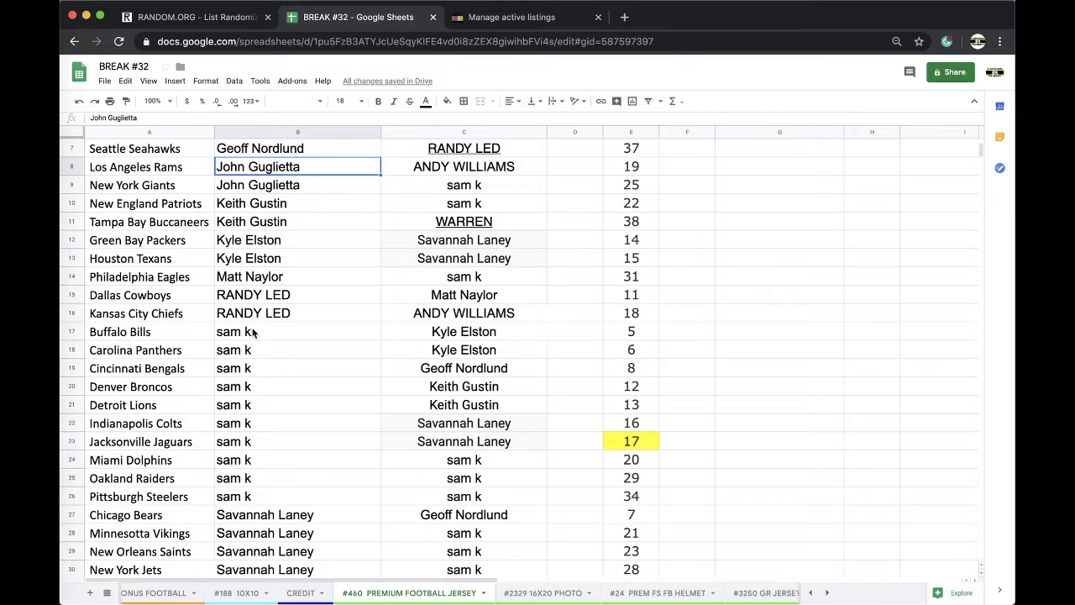
scroll(254, 334, "down", 3)
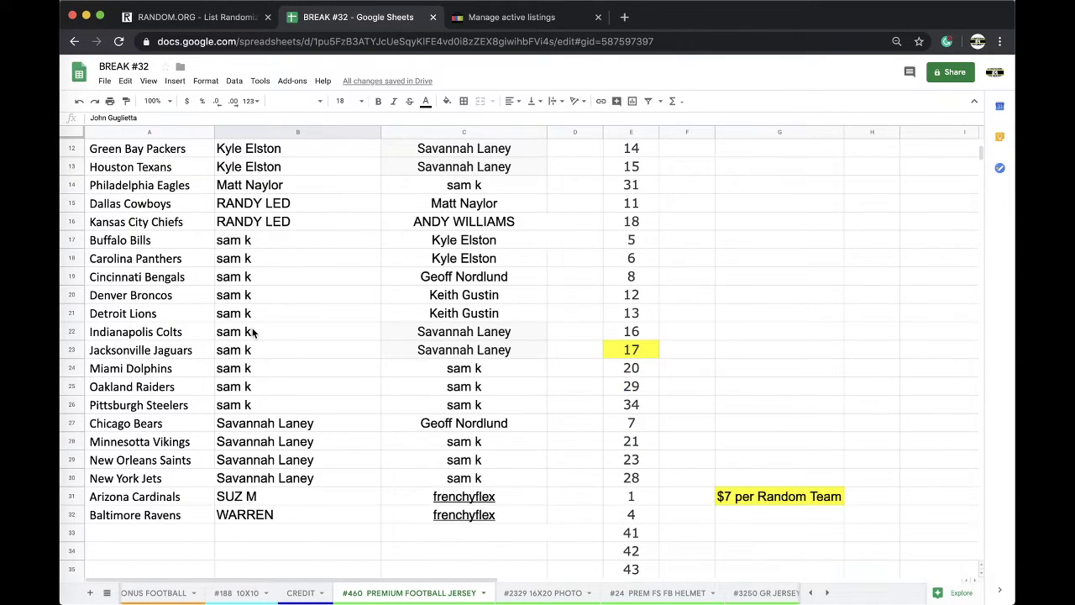
scroll(254, 334, "down", 1)
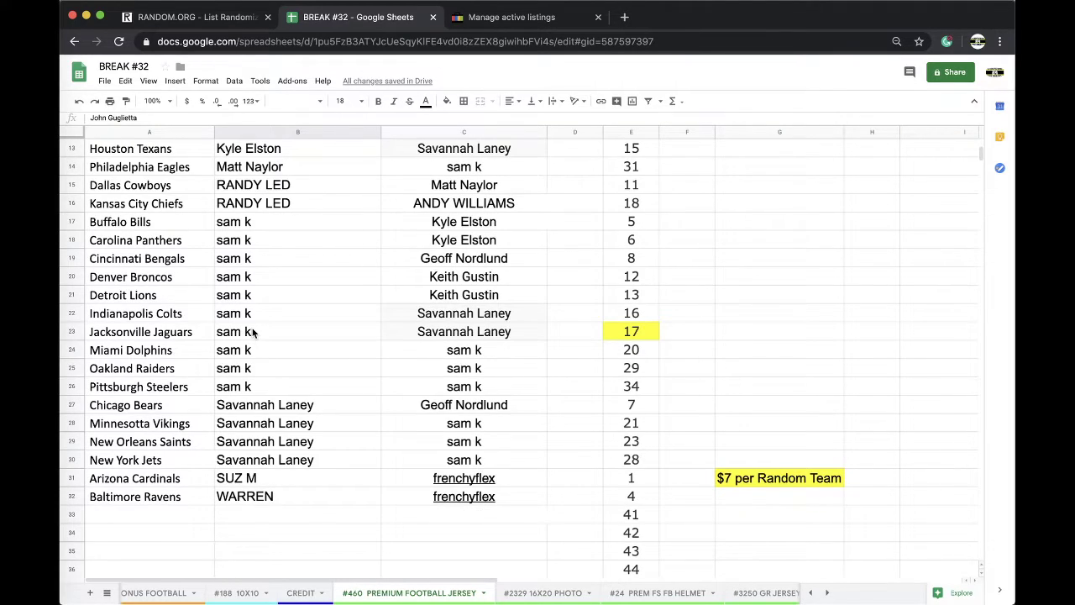
scroll(253, 334, "down", 1)
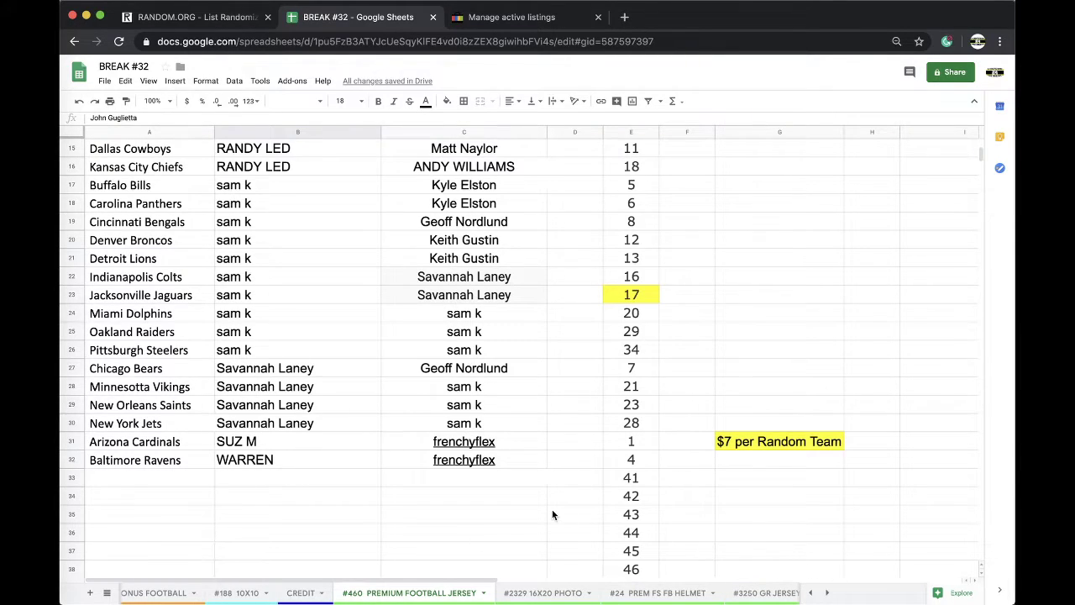
Sort the #460 sheet by the team names in column A, A → Z.
scroll(401, 440, "up", 6)
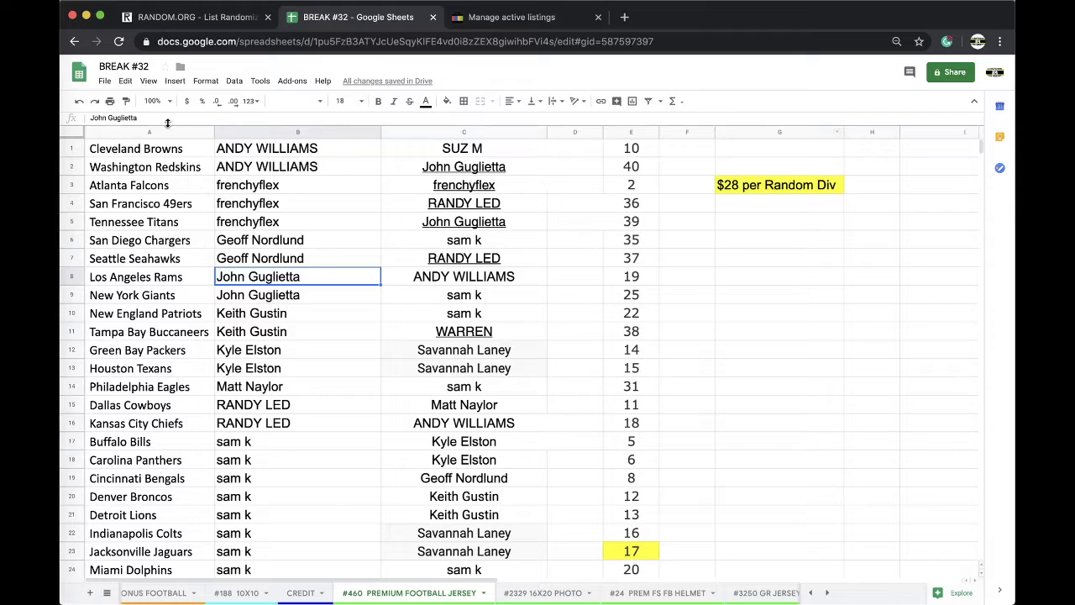
left_click(150, 132)
left_click(234, 81)
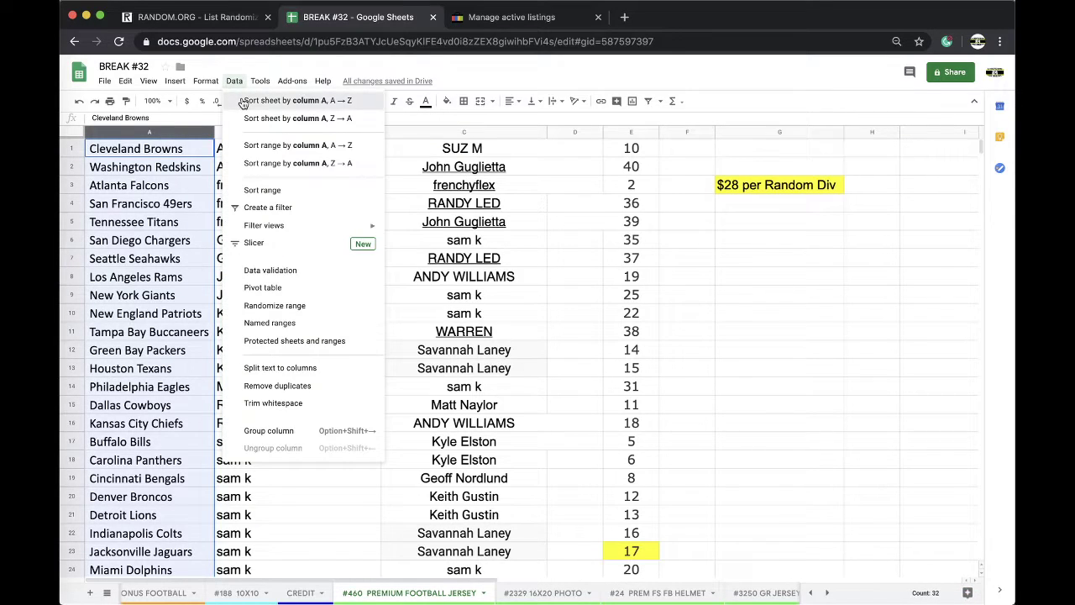
left_click(242, 102)
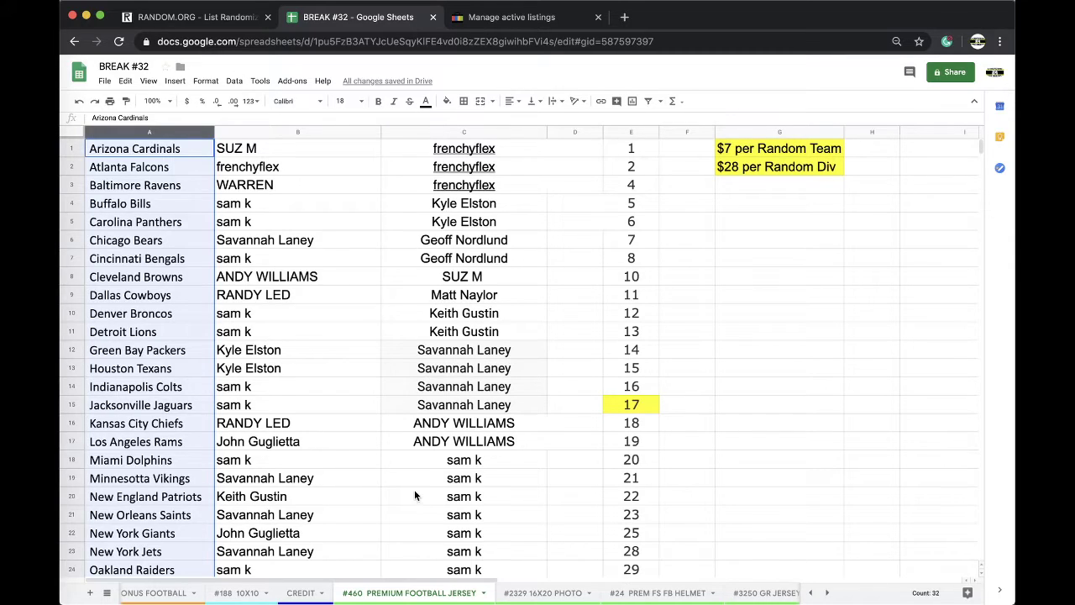
left_click(335, 478)
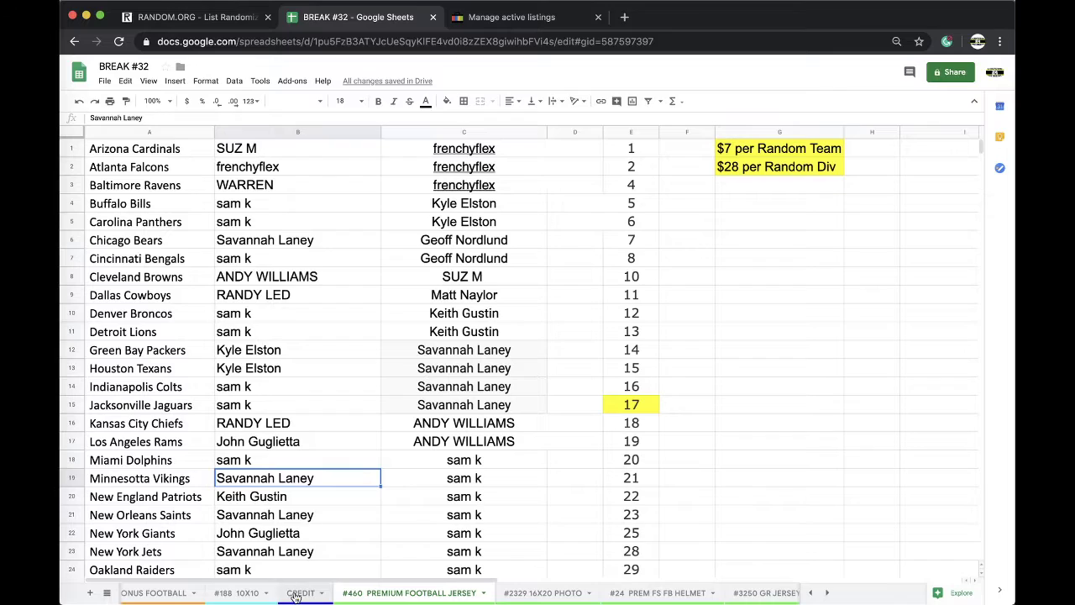
Look at the #24 PREM FS FB HELMET sheet, and return to the #460 PREMIUM FOOTBALL JERSEY sheet.
scroll(415, 592, "right", 3)
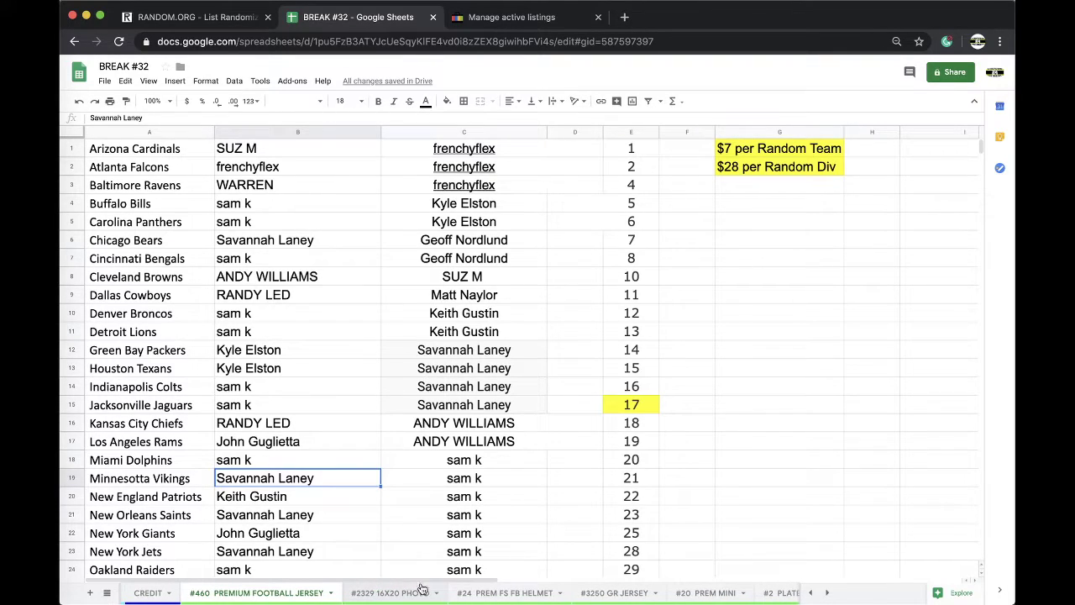
left_click(491, 592)
left_click(519, 595)
scroll(512, 594, "left", 2)
left_click(484, 594)
scroll(484, 595, "left", 3)
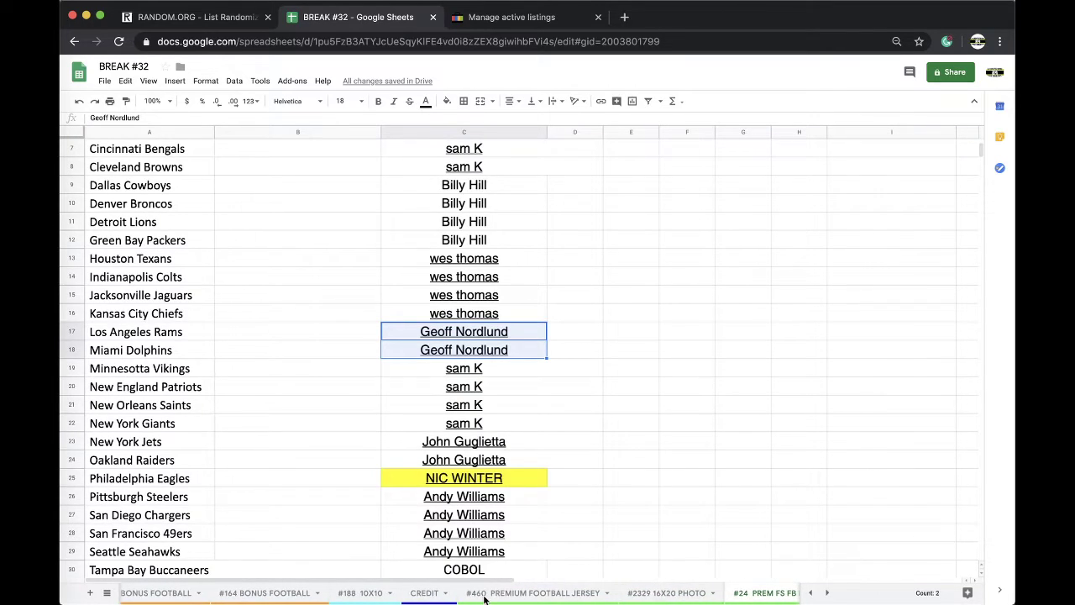
left_click(498, 592)
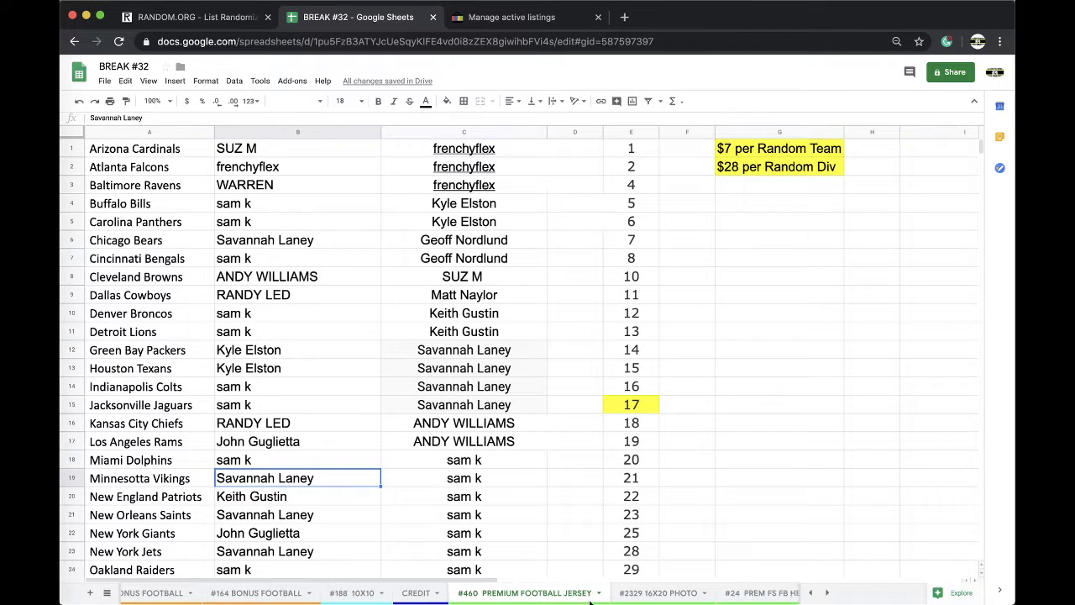
scroll(590, 601, "right", 10)
scroll(580, 600, "left", 10)
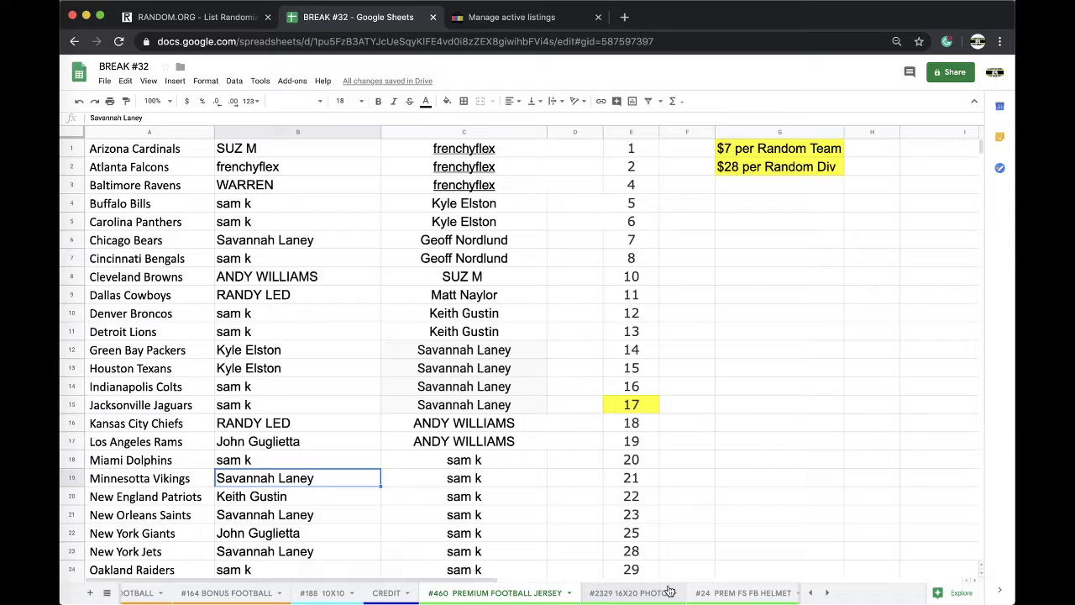